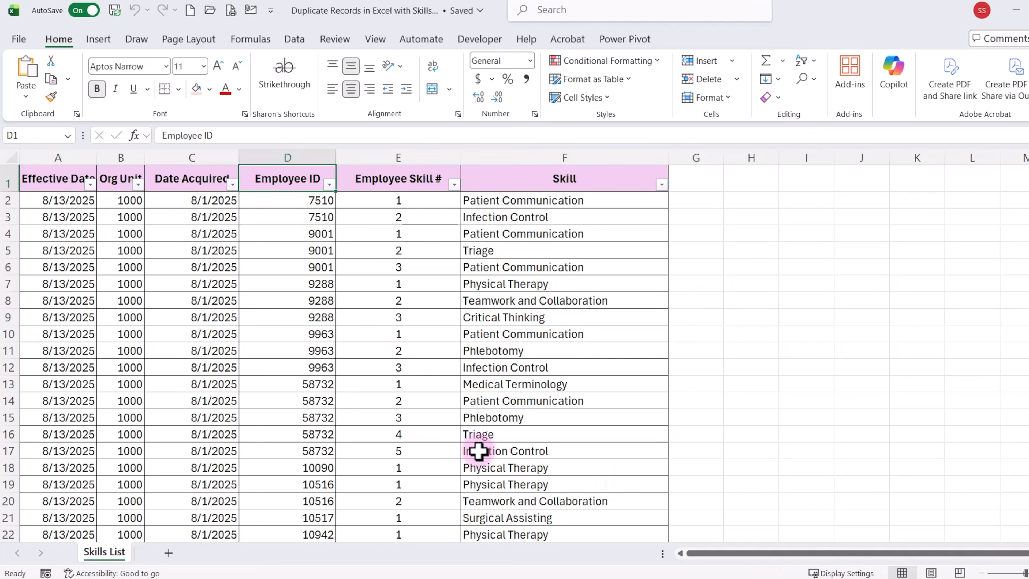
Create a PivotTable on a new worksheet from the Skills List range $A$1:$F$483.
left_click(97, 39)
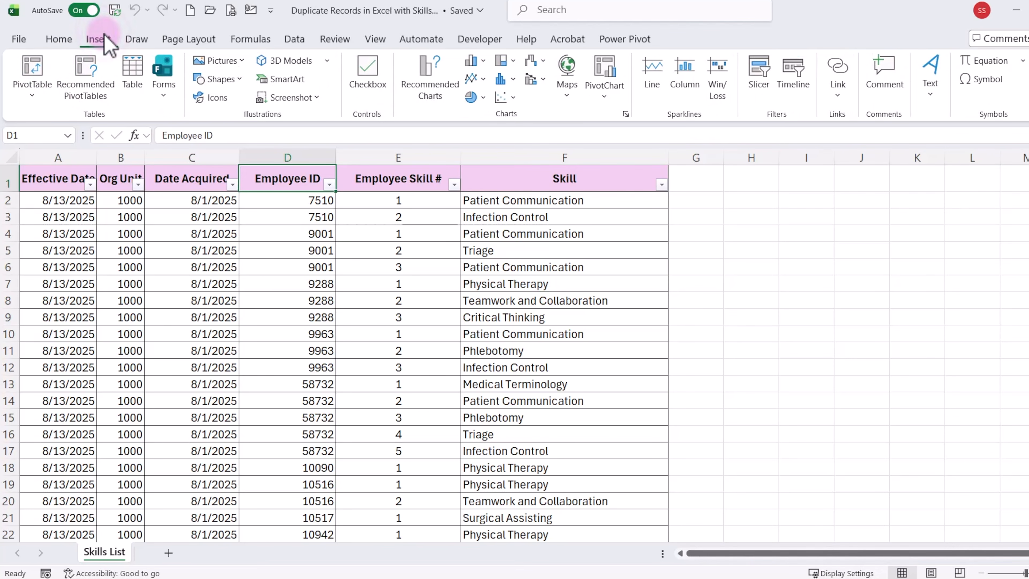
left_click(33, 95)
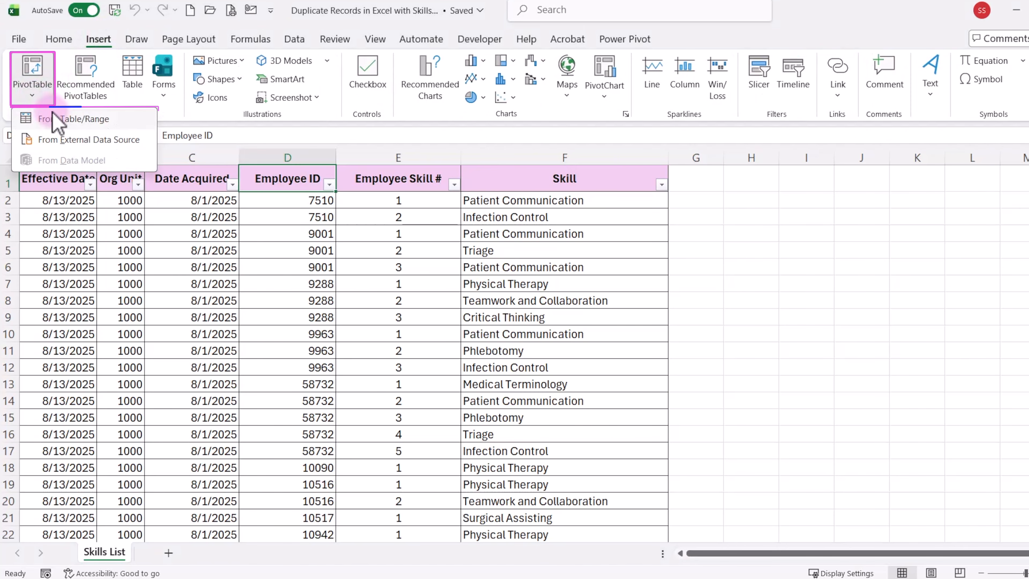
left_click(70, 117)
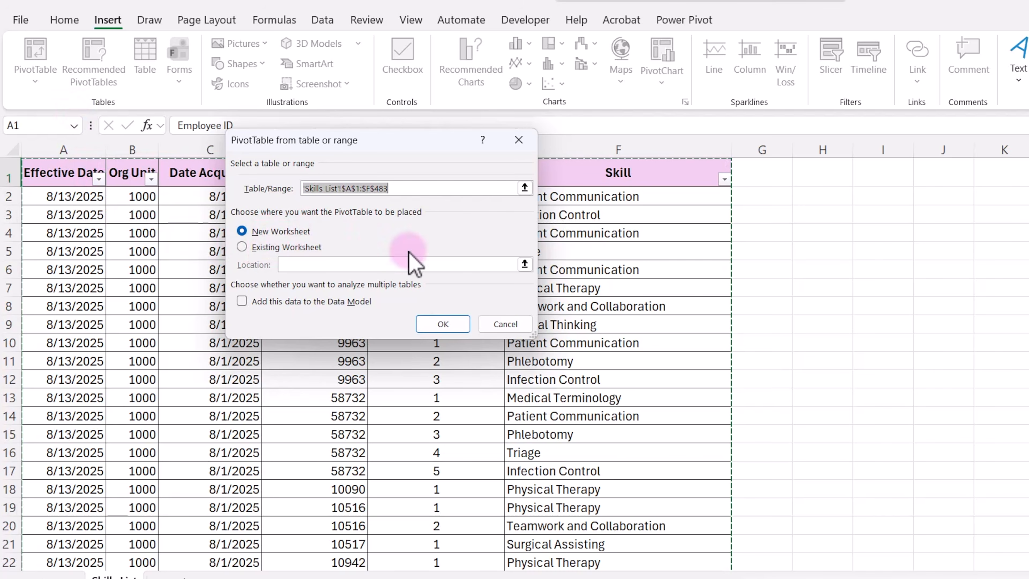
left_click(452, 324)
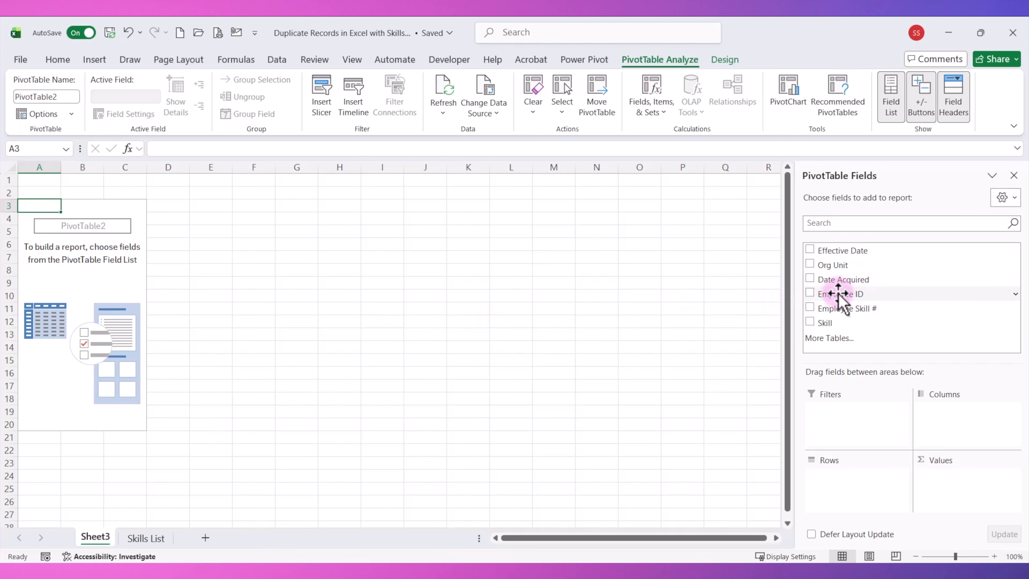
Add Employee ID and Skill as PivotTable rows, in that order, and add Employee ID as the value.
left_click_drag(837, 294, 879, 507)
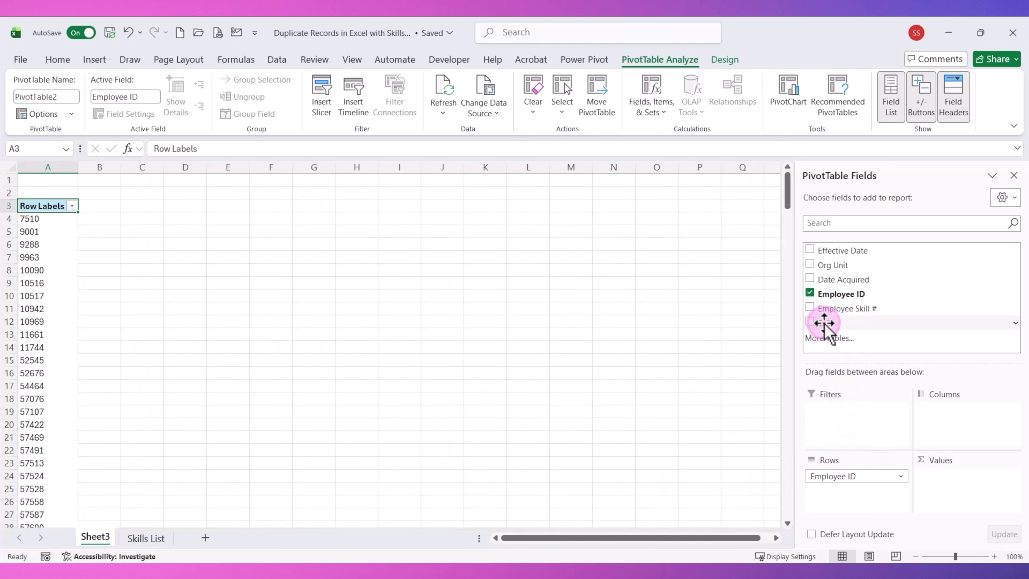
left_click_drag(824, 323, 859, 511)
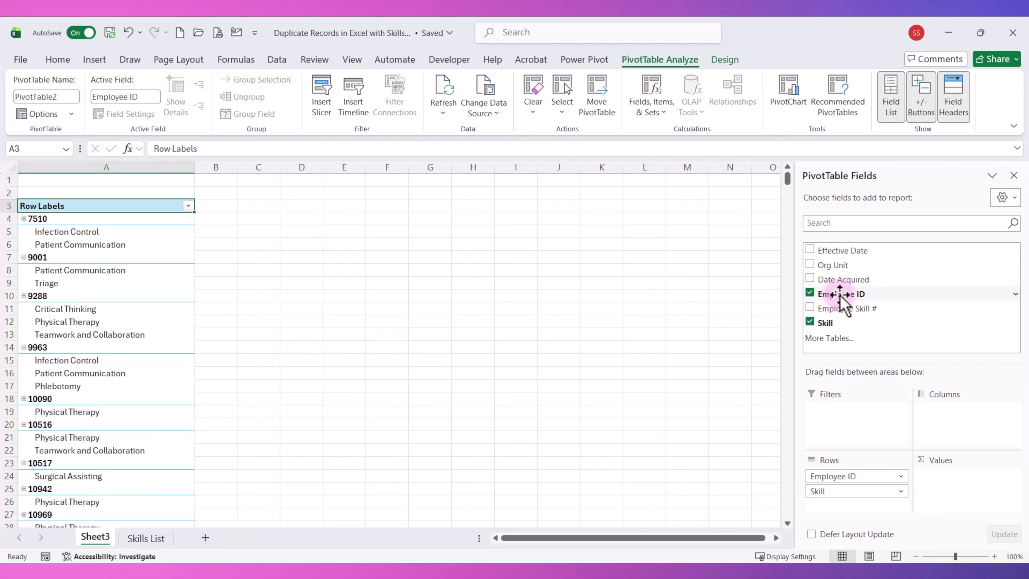
left_click_drag(839, 297, 980, 506)
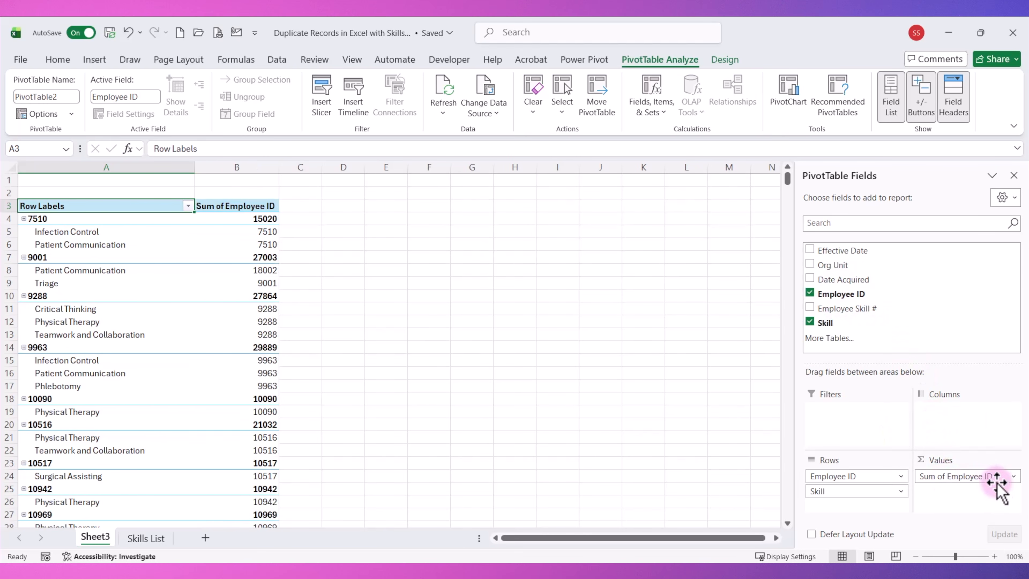
Summarize the PivotTable's Employee ID values by Count.
left_click(1014, 479)
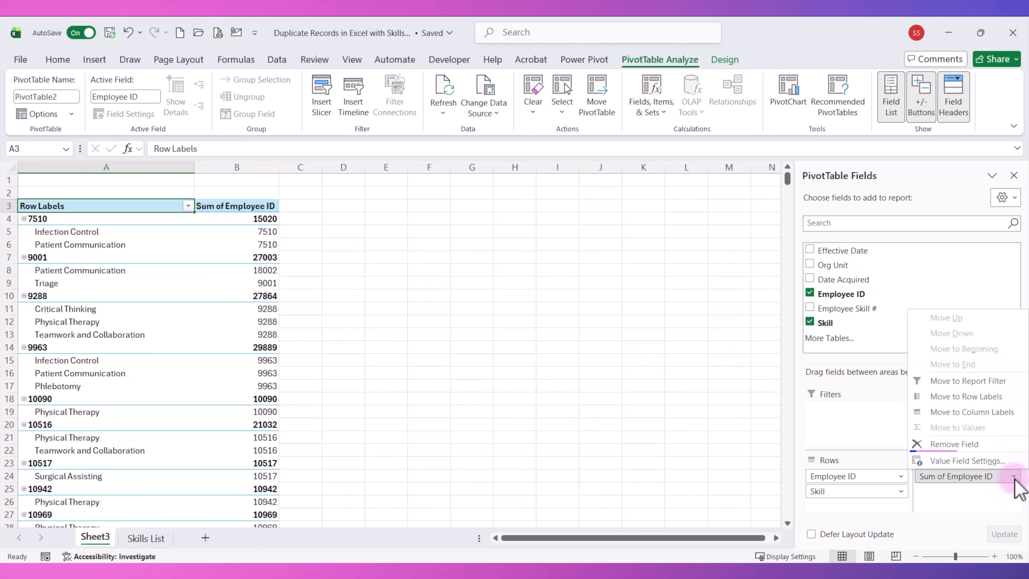
left_click(976, 461)
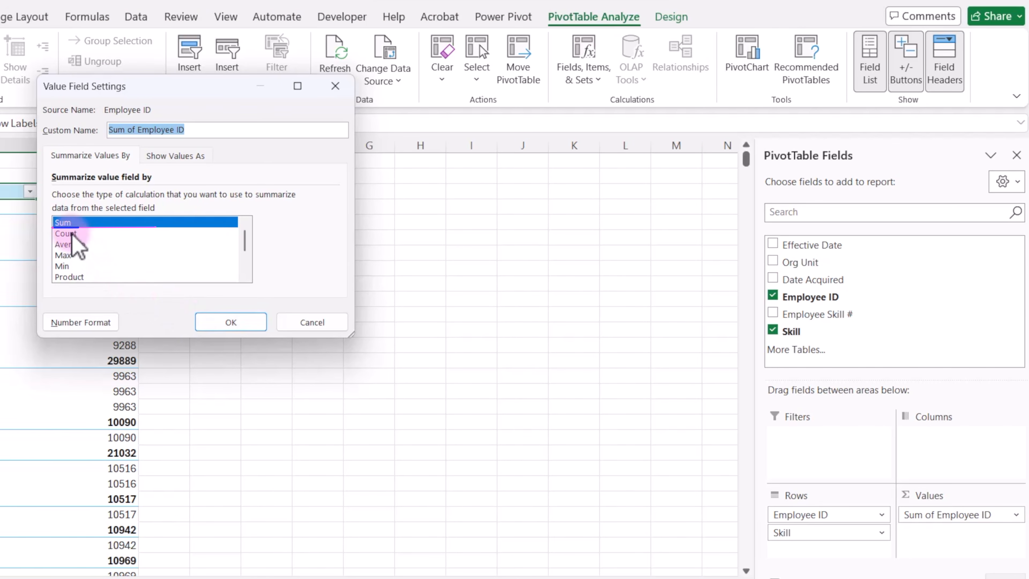
left_click(67, 234)
left_click(239, 322)
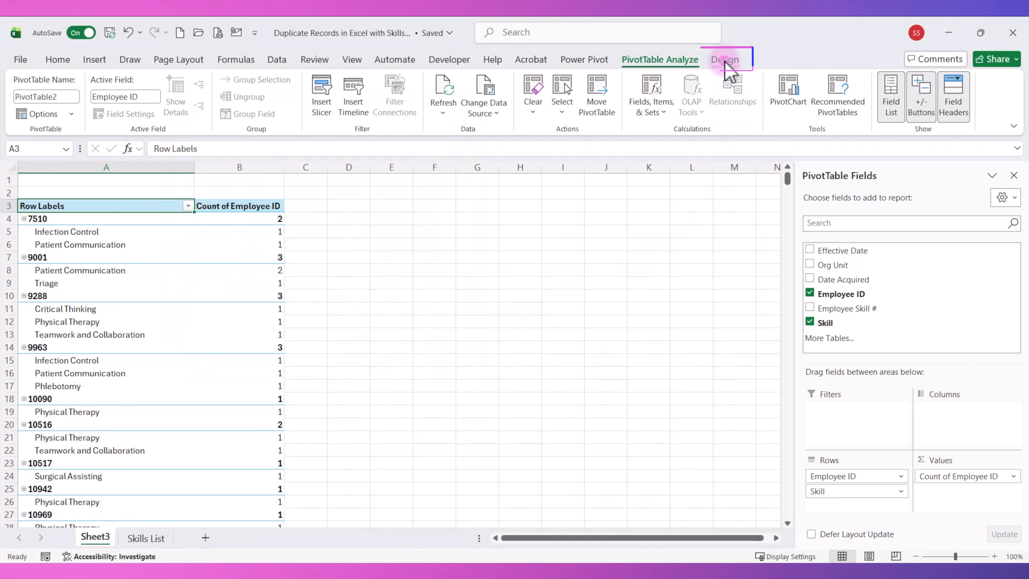
Turn off subtotals in the PivotTable.
left_click(725, 61)
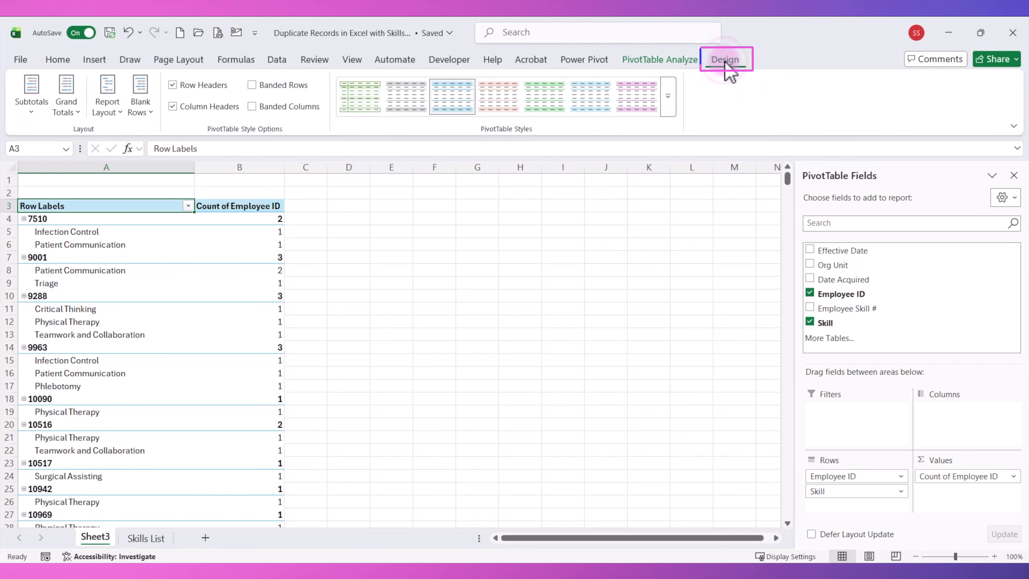
left_click(32, 113)
left_click(54, 138)
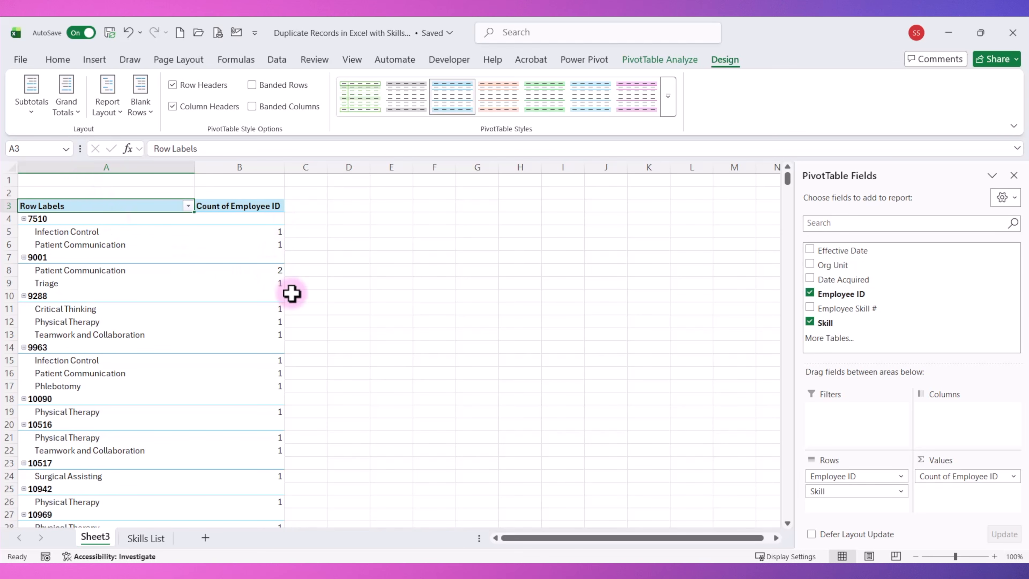
Highlight cells greater than 1 in column B with Light Red Fill with Dark Red Text using conditional formatting.
left_click(268, 274)
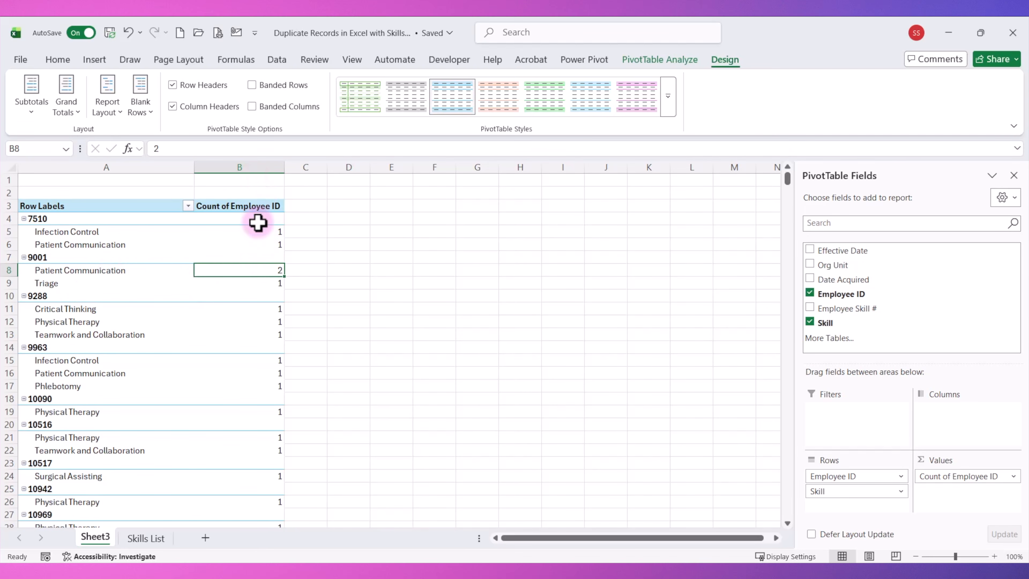
left_click(241, 163)
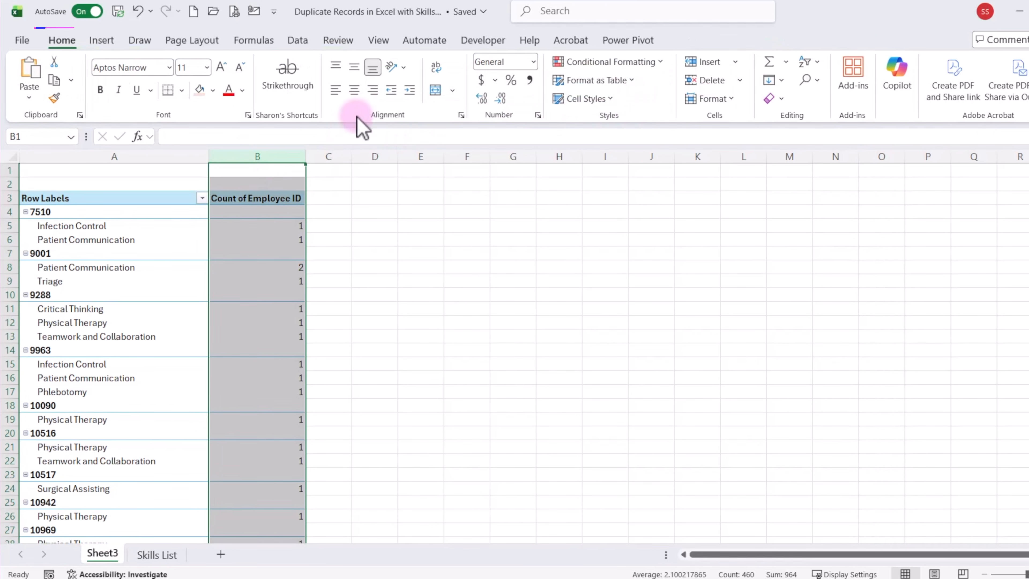
left_click(652, 67)
mouse_move(636, 91)
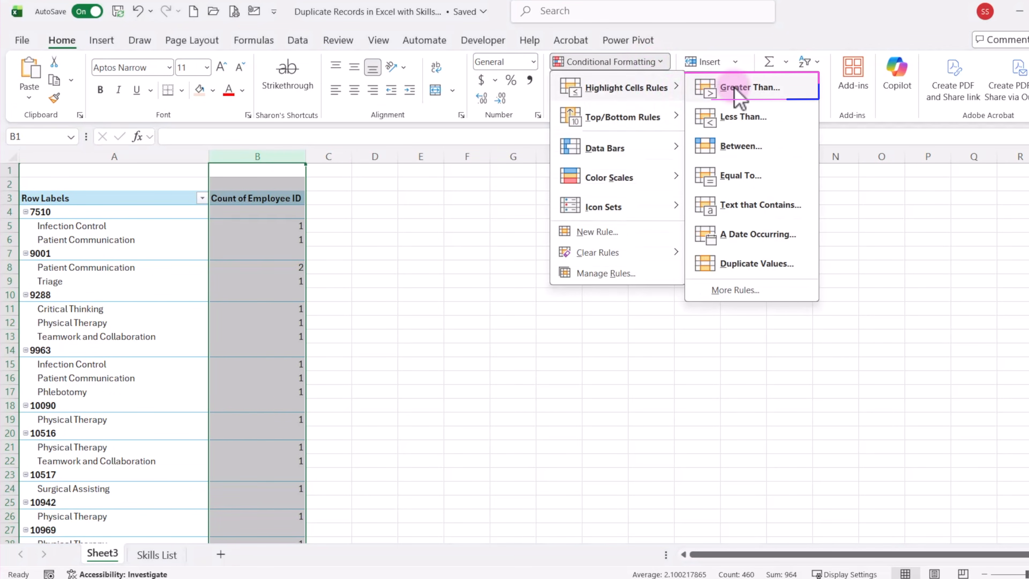
left_click(754, 89)
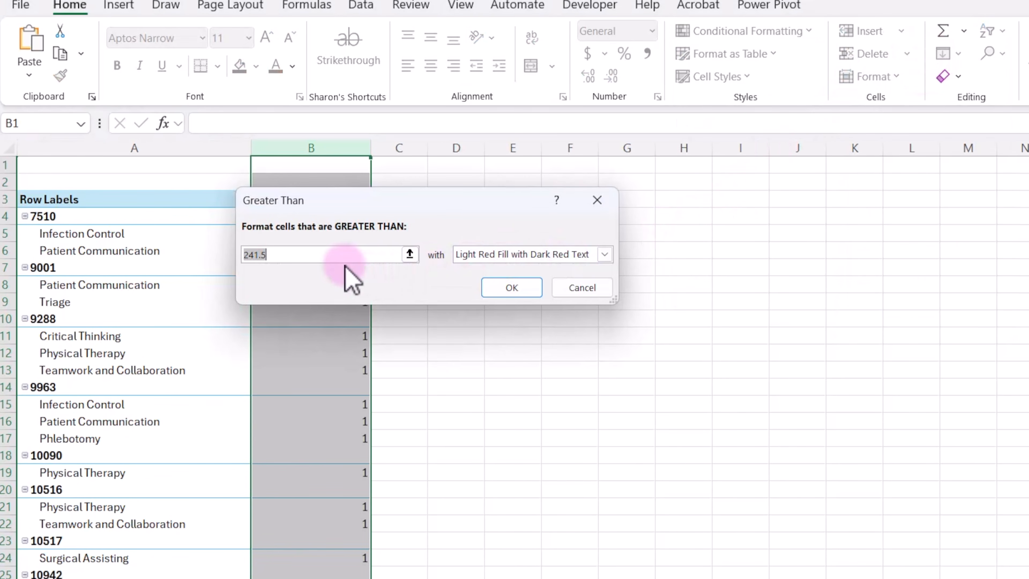
type("1")
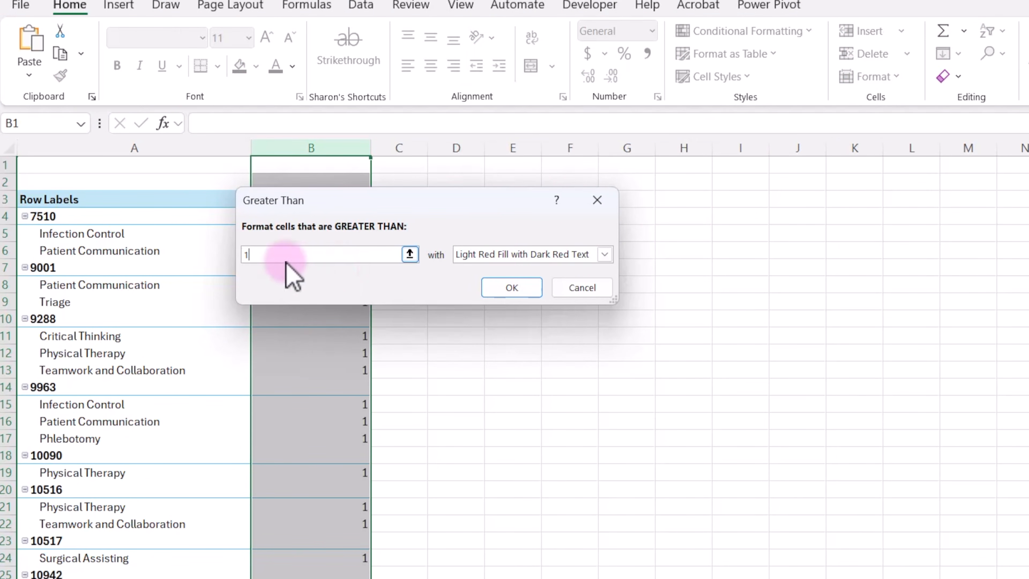
left_click(504, 291)
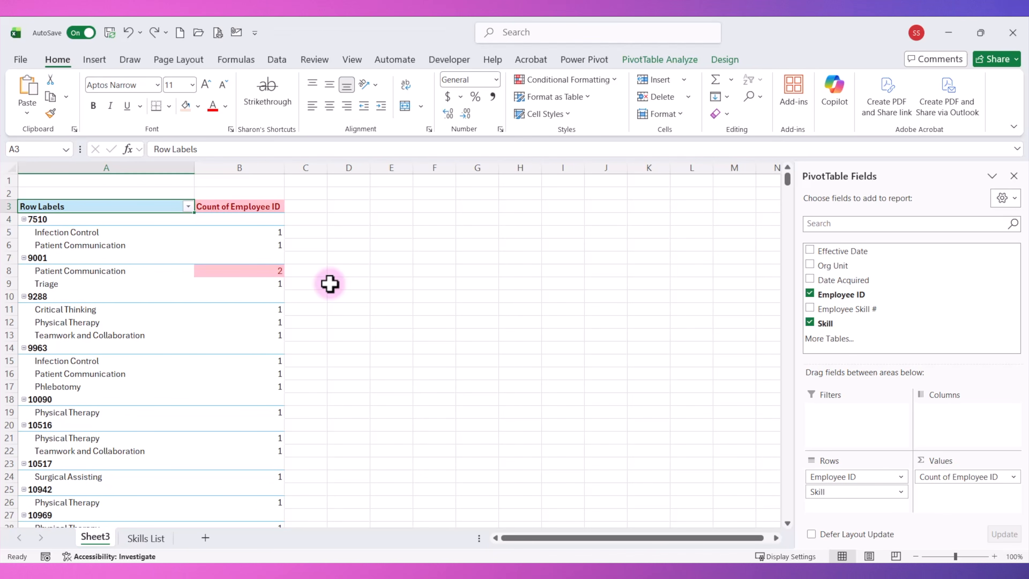
Enter the heading Duplicates in cell G1 of the Skills List sheet.
left_click(145, 538)
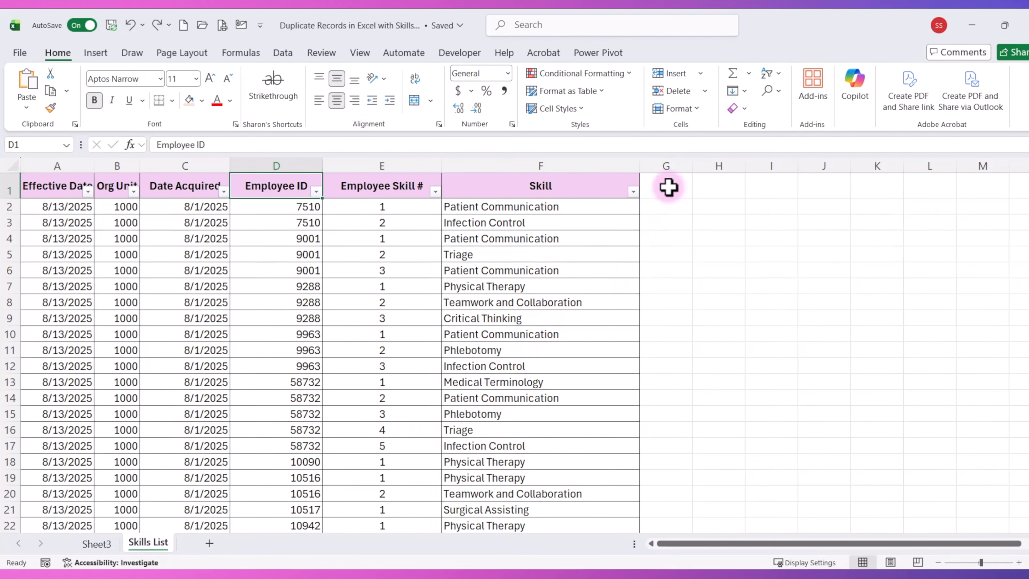
left_click(650, 189)
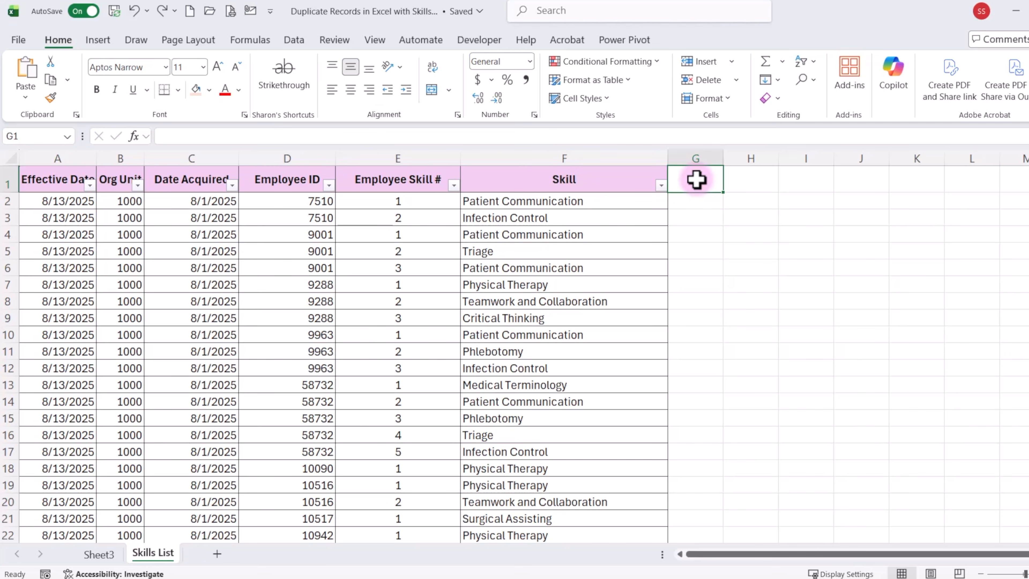
type("Duplicates")
key("ctrl+Return")
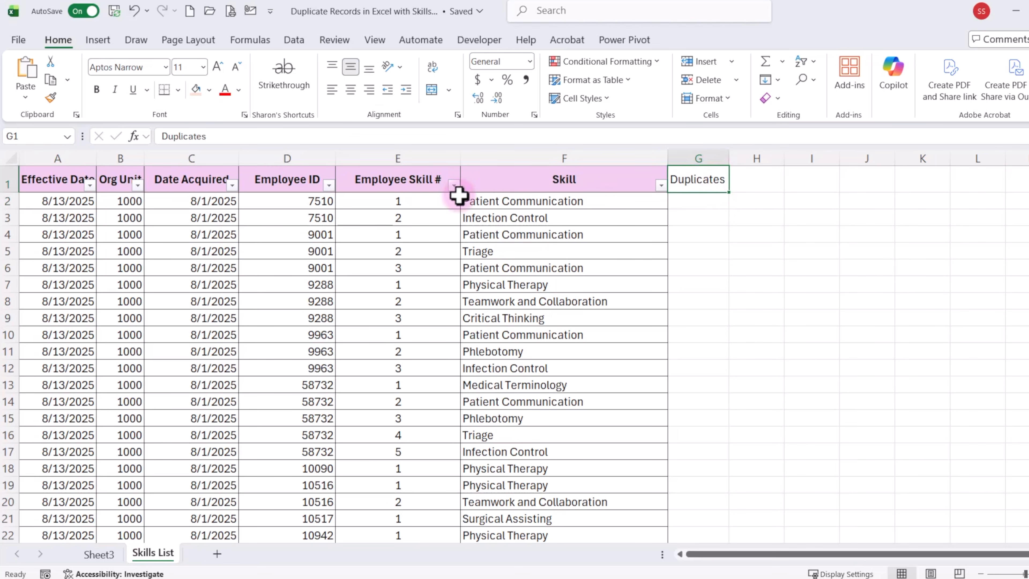
Format the Duplicates heading with a light blue fill and bold text.
left_click(209, 89)
left_click(335, 187)
left_click(96, 90)
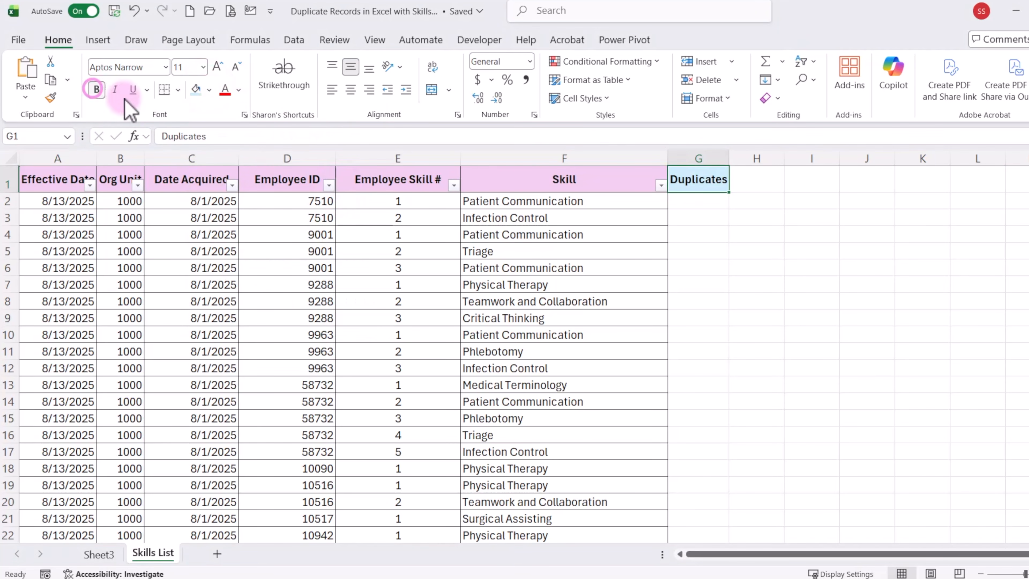
Enter =COUNTIFS(D:D,D2,F:F,F2) in cell G2 to count matching Employee ID and Skill combinations.
left_click(688, 205)
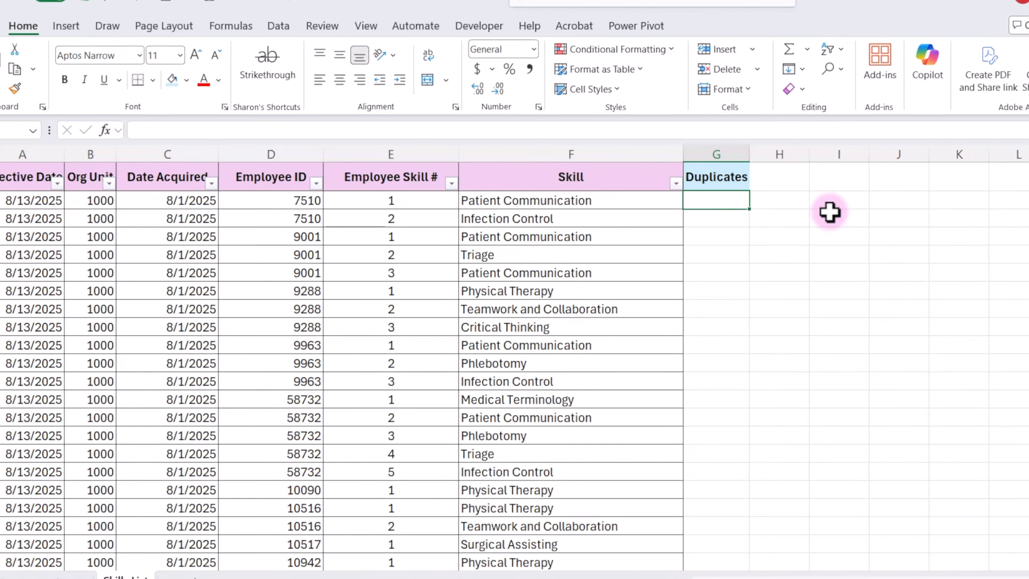
type("=")
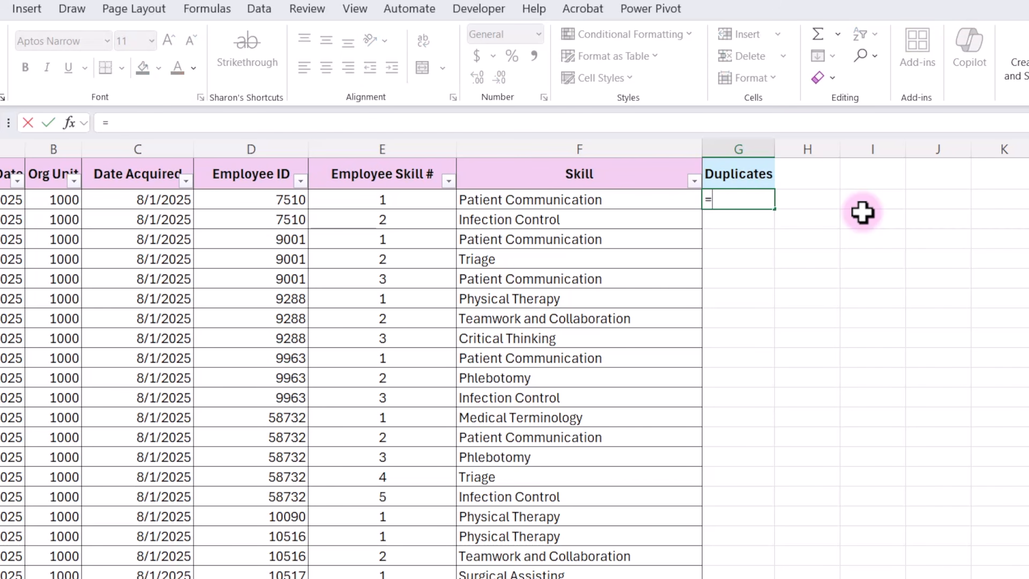
type("countifs")
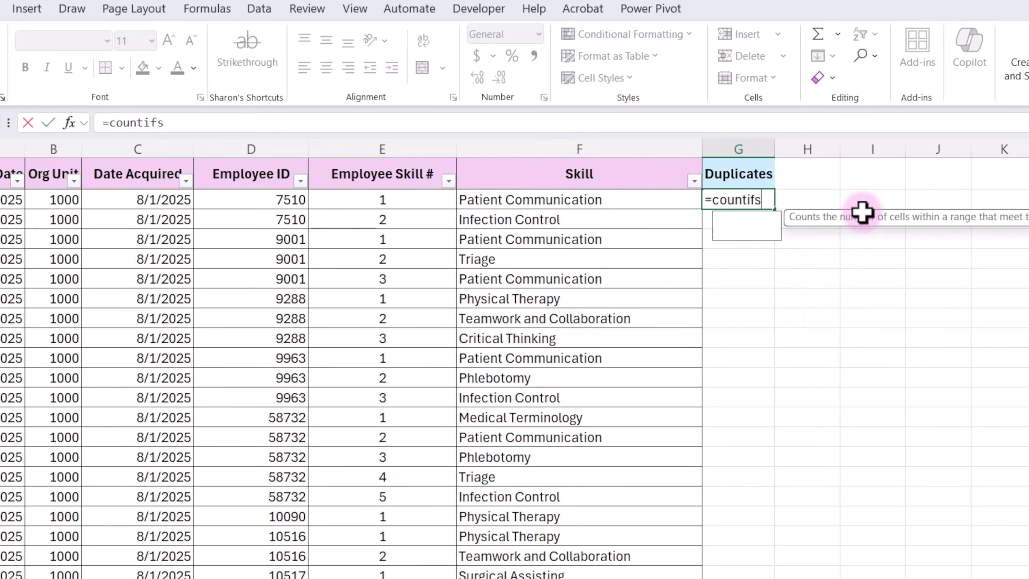
type("(")
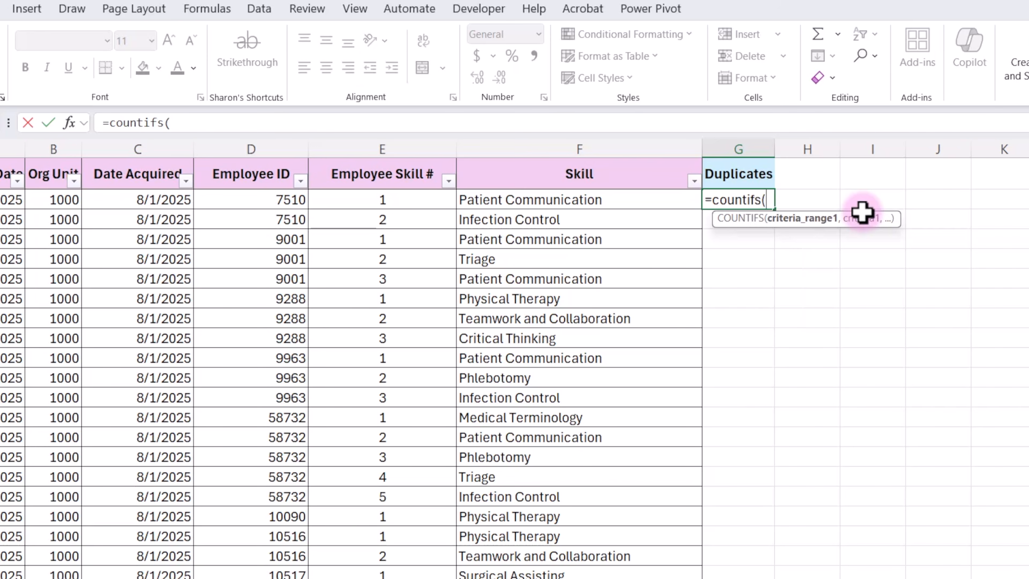
left_click(255, 139)
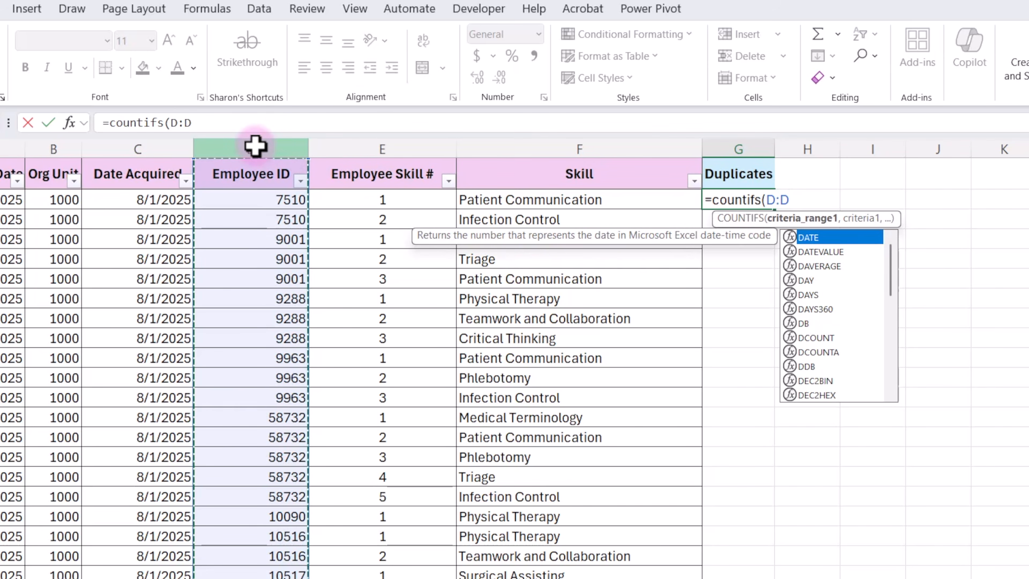
type(",")
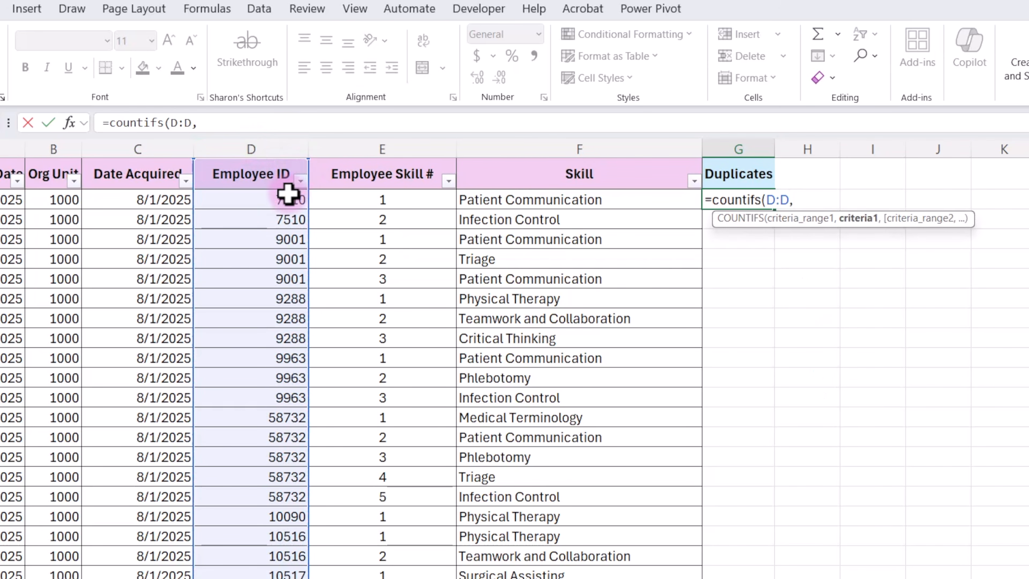
left_click(273, 198)
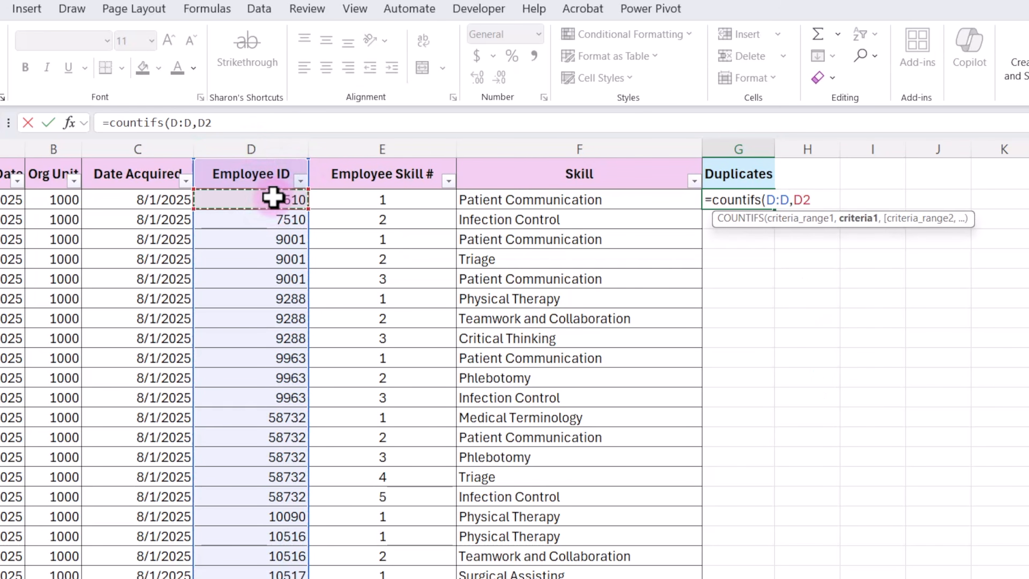
type(",")
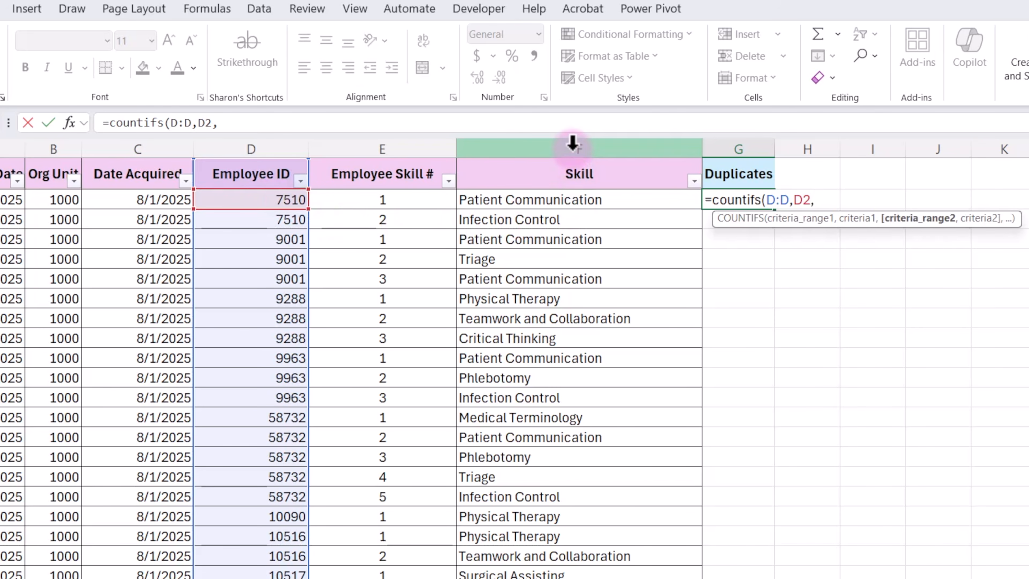
left_click(572, 143)
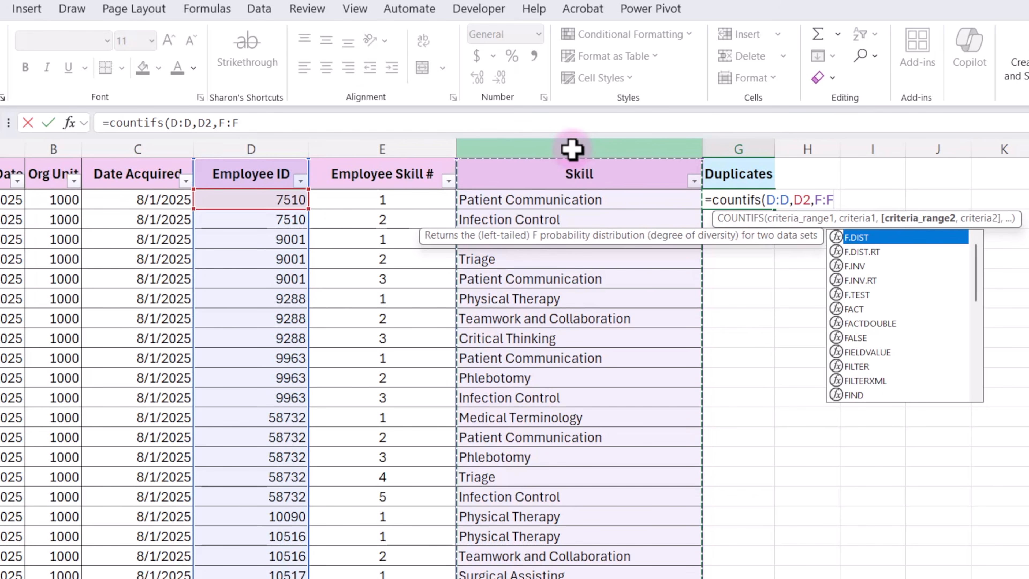
type(",")
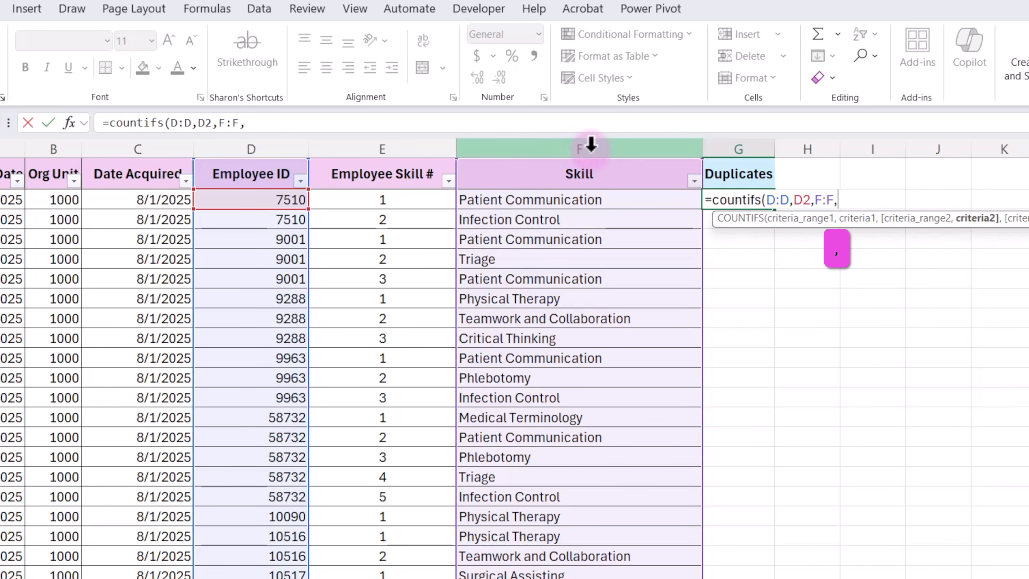
left_click(543, 196)
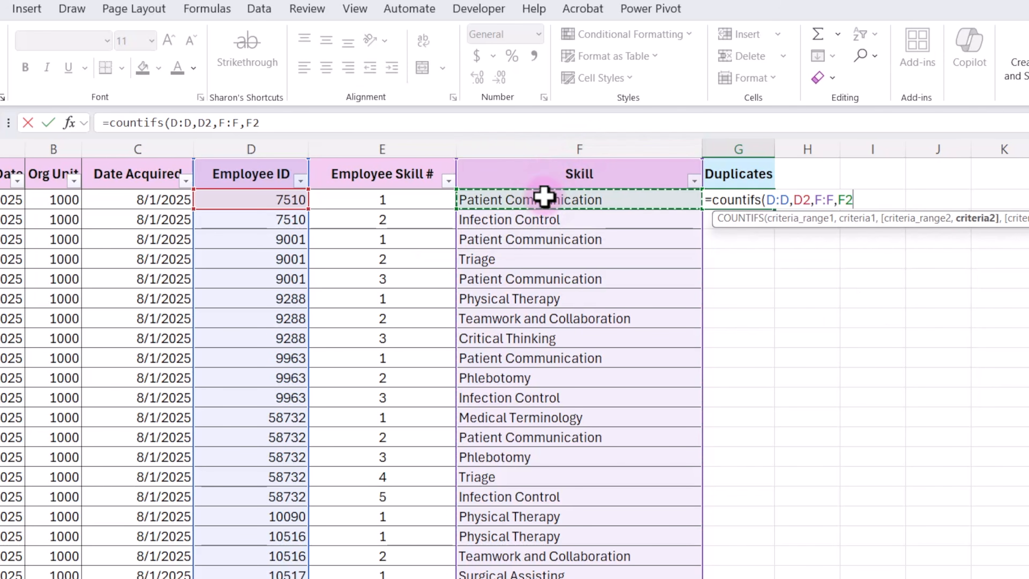
type(")")
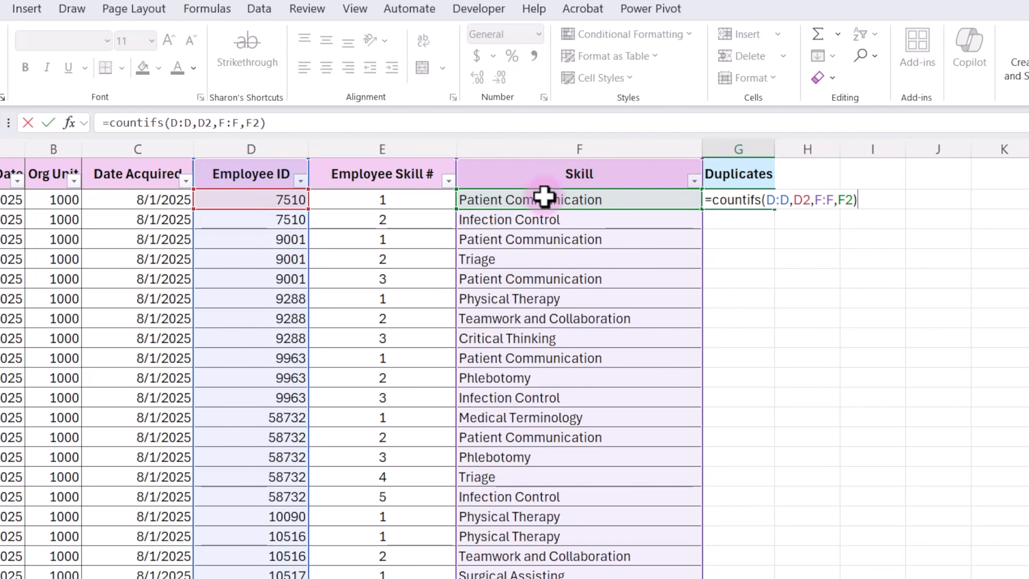
key("Return")
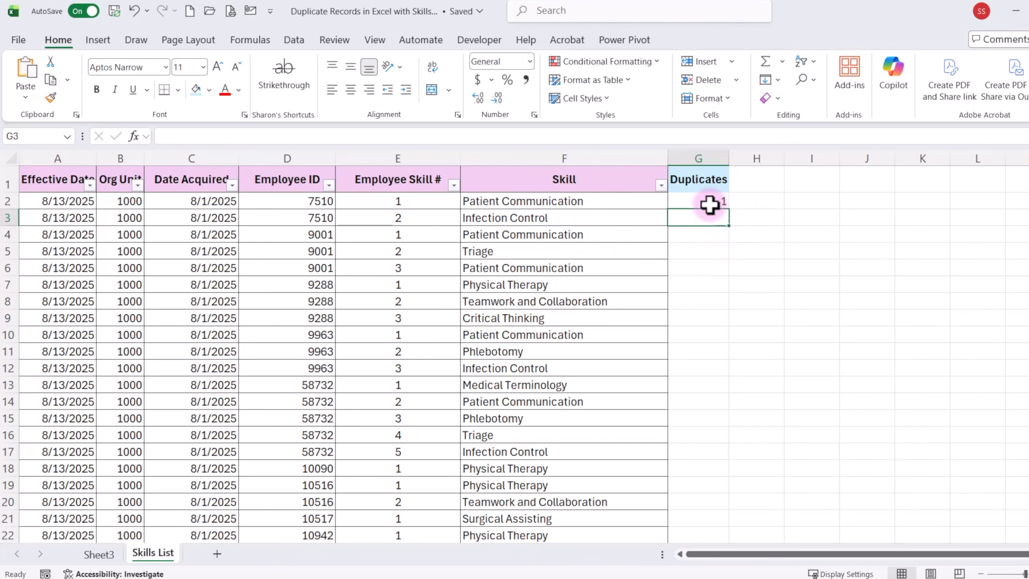
Fill the COUNTIFS formula from cell G2 down the Duplicates column to the last record.
left_click(746, 205)
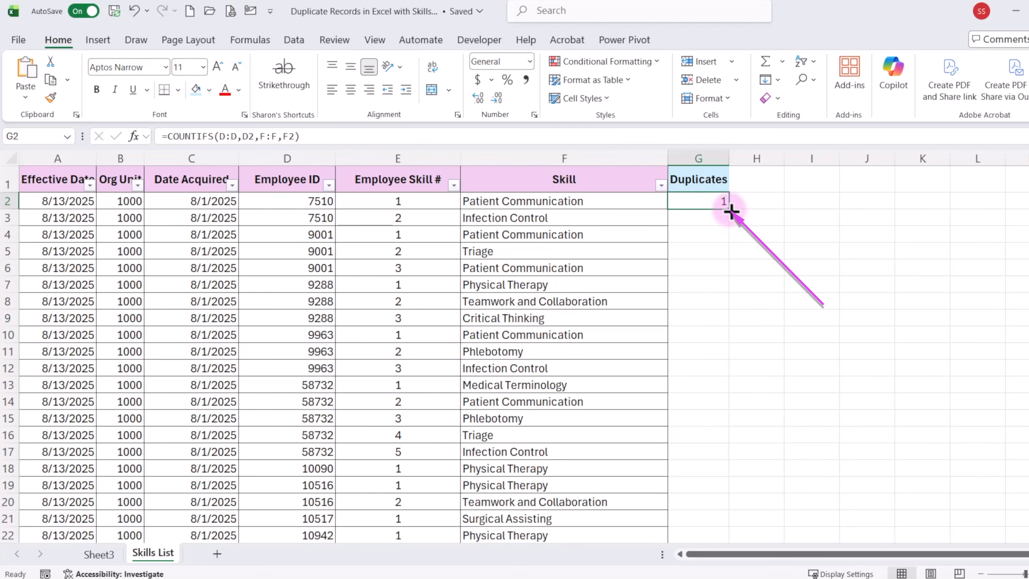
double_click(731, 210)
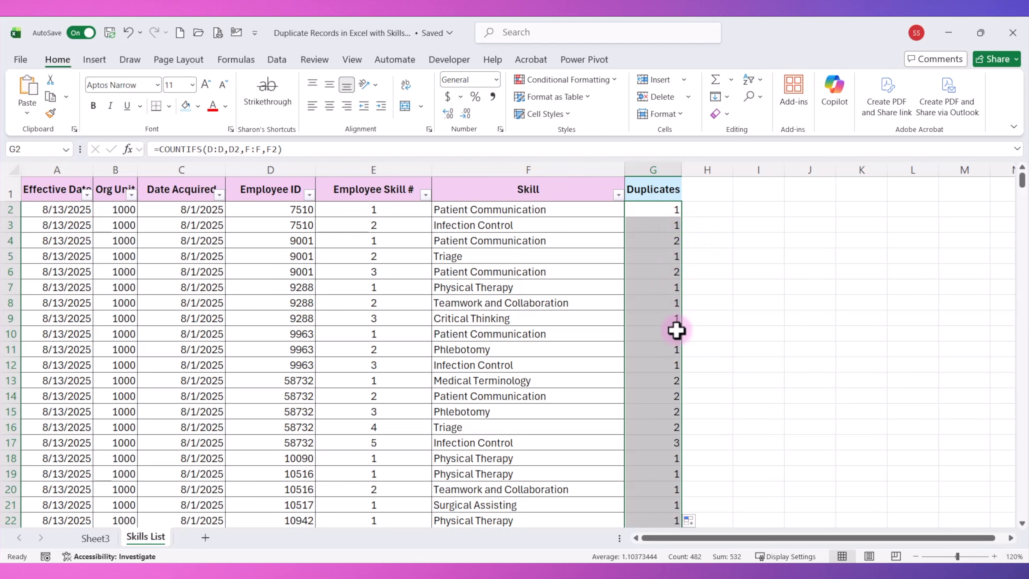
Turn the header filters off and on again so that they include the Duplicates column.
left_click(658, 189)
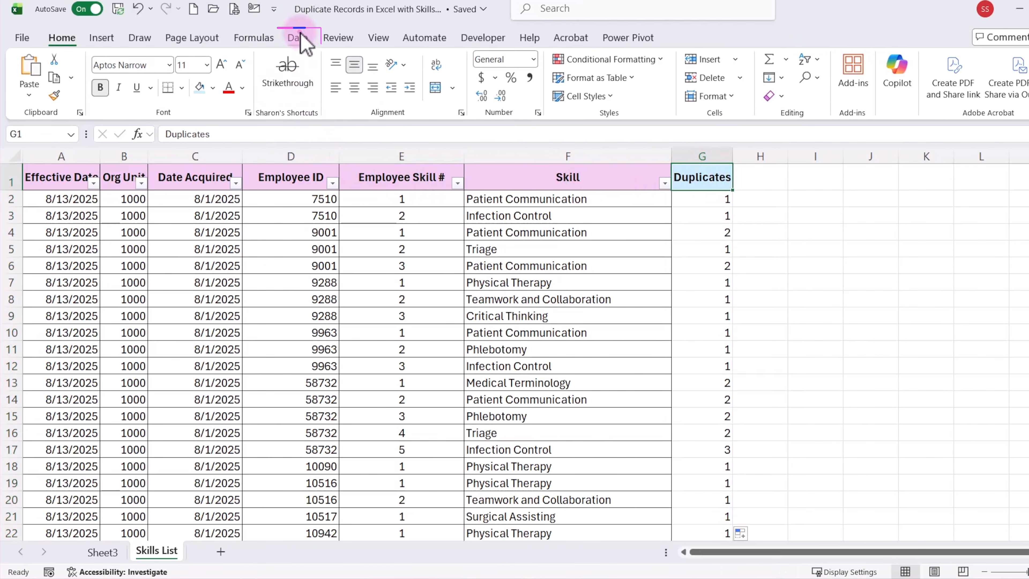
left_click(301, 35)
left_click(629, 91)
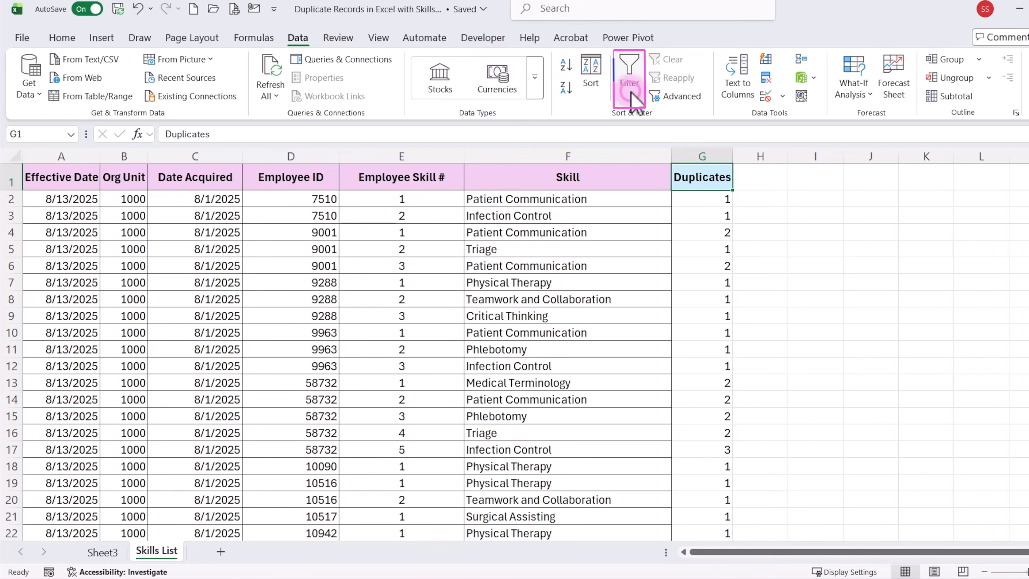
left_click(631, 95)
Filter the Duplicates column to show only the values 2 and 3.
left_click(705, 187)
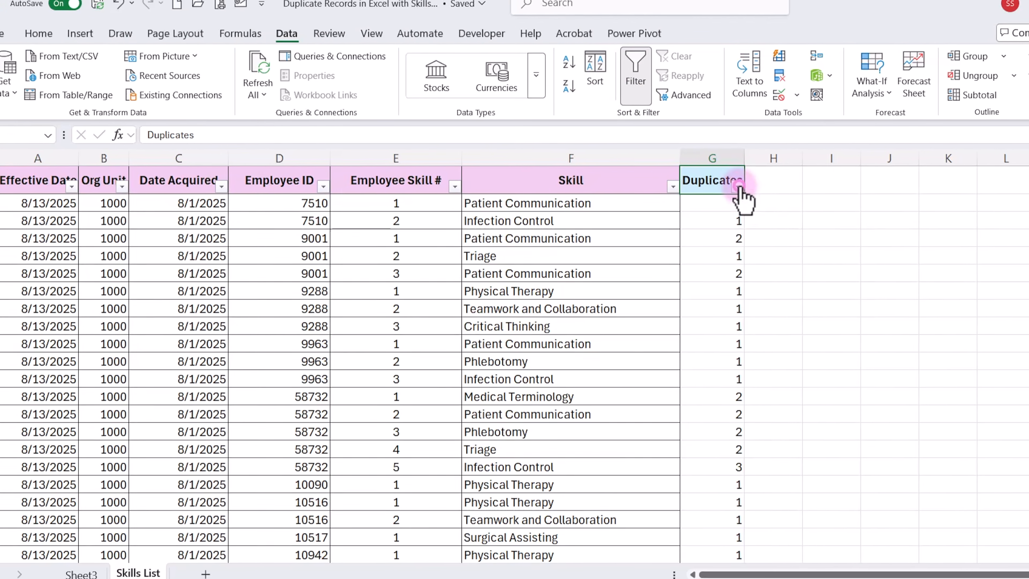
left_click(725, 184)
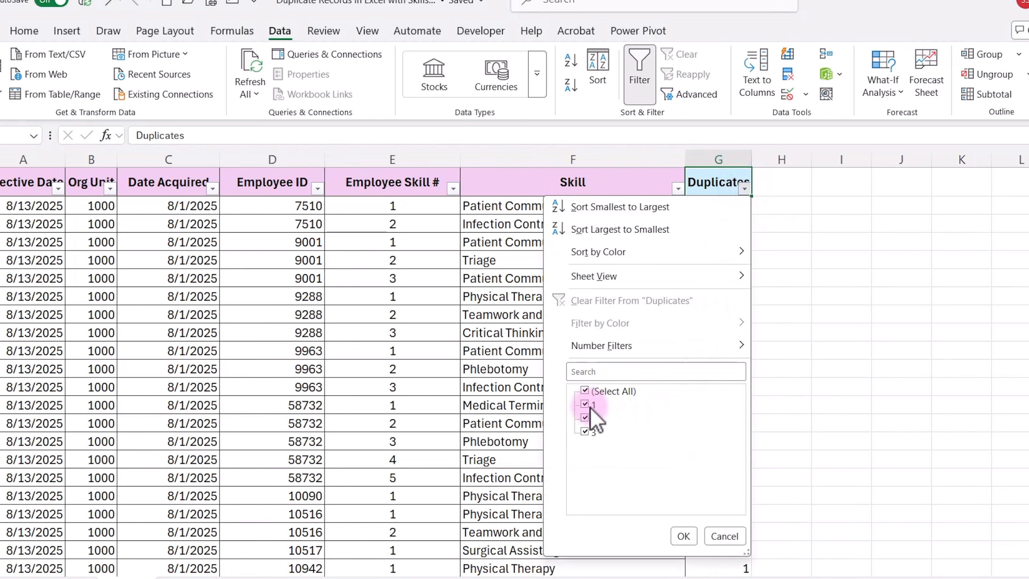
left_click(585, 390)
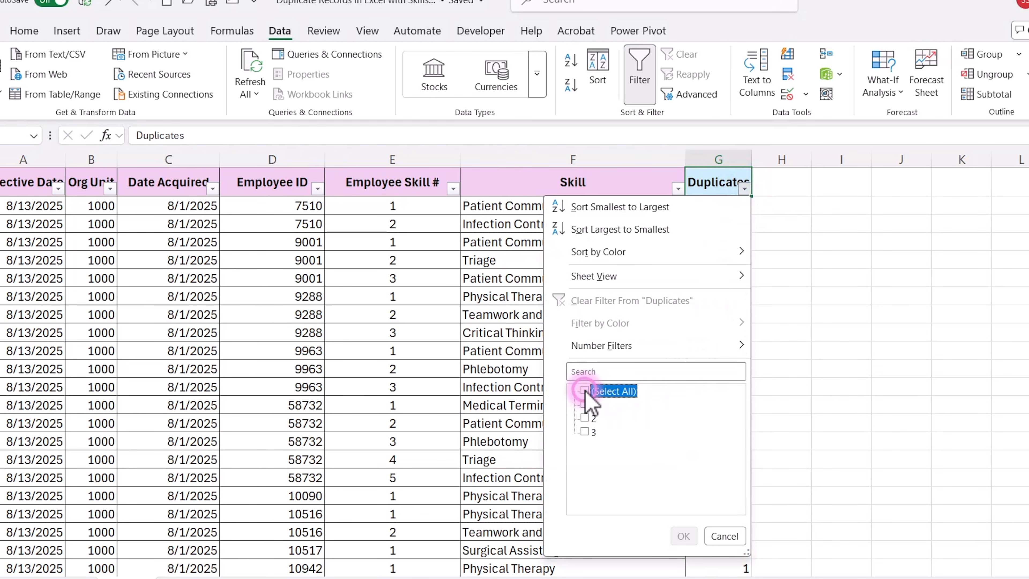
left_click(585, 418)
left_click(585, 432)
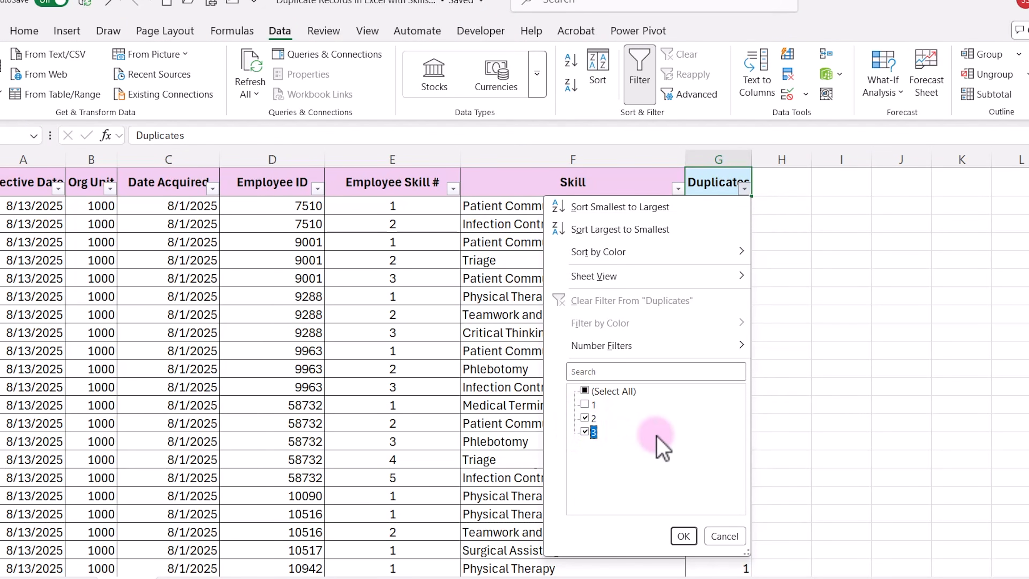
left_click(683, 536)
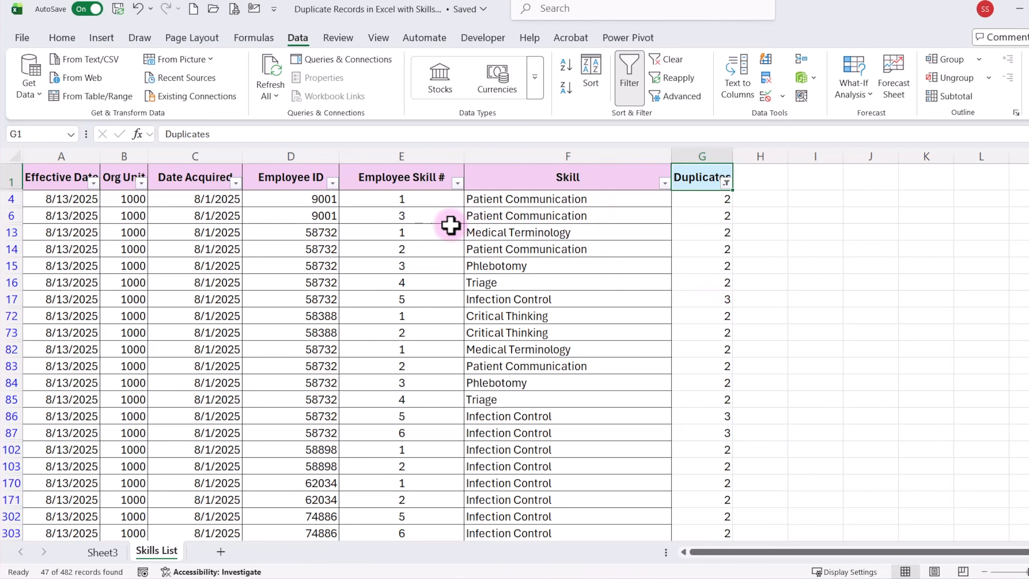
Delete row 6, the second Patient Communication record for employee 9001, and check the remaining record's Employee ID and Skill.
left_click(8, 216)
right_click(11, 216)
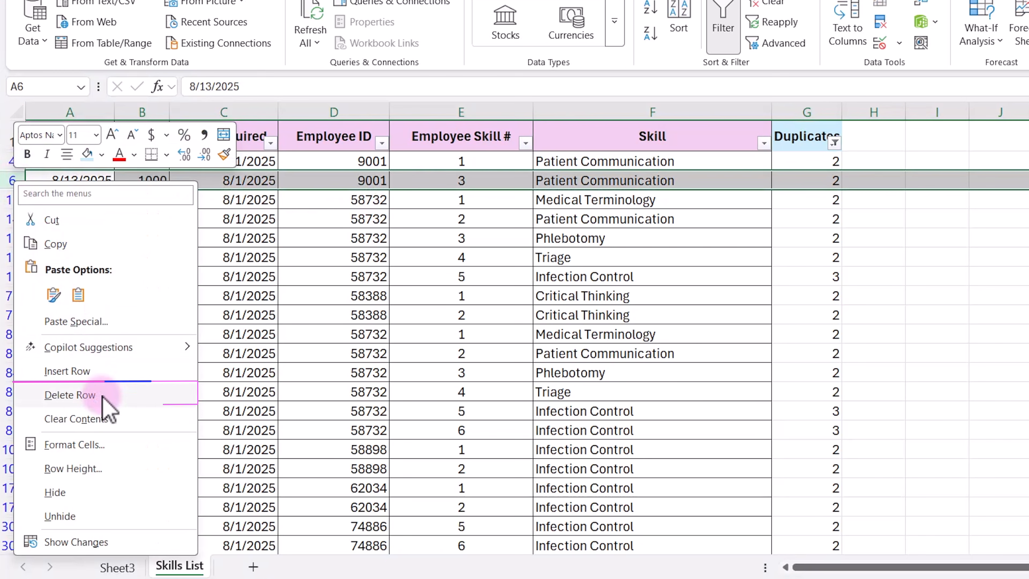
left_click(103, 395)
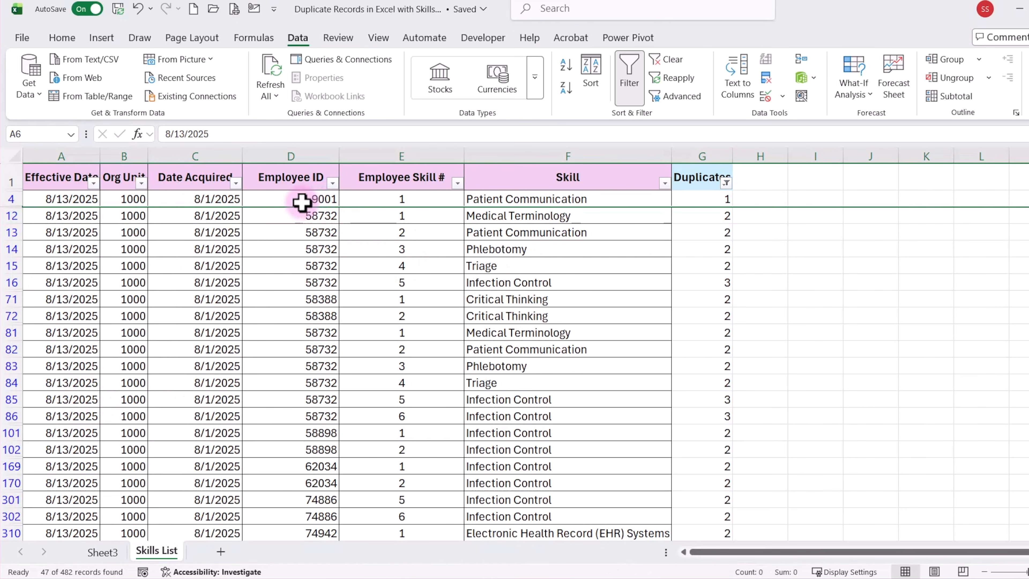
left_click(300, 200)
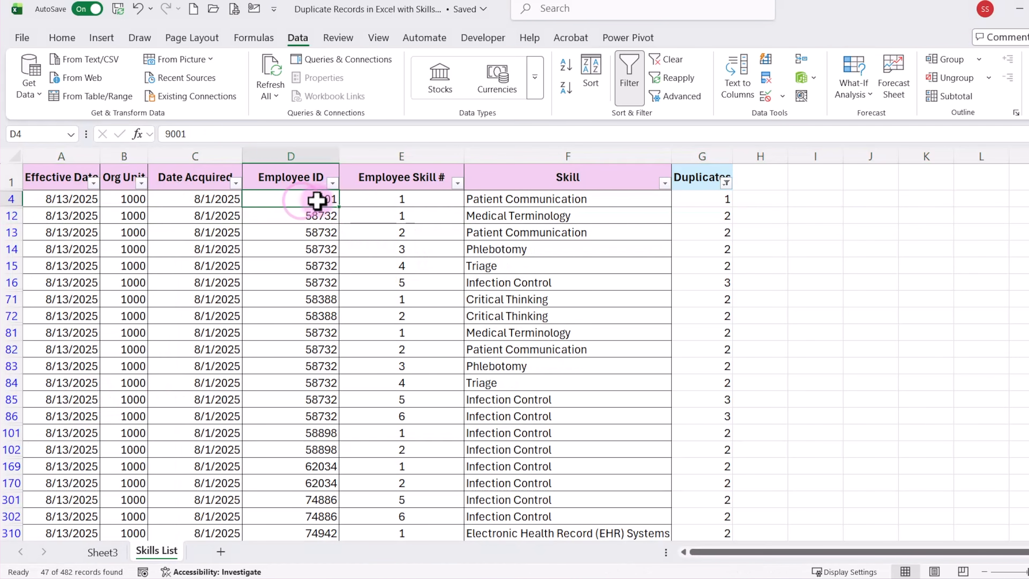
left_click(525, 199)
Refresh the PivotTable on Sheet3, check employee 9001's Patient Communication count, and return to the Skills List sheet.
left_click(102, 552)
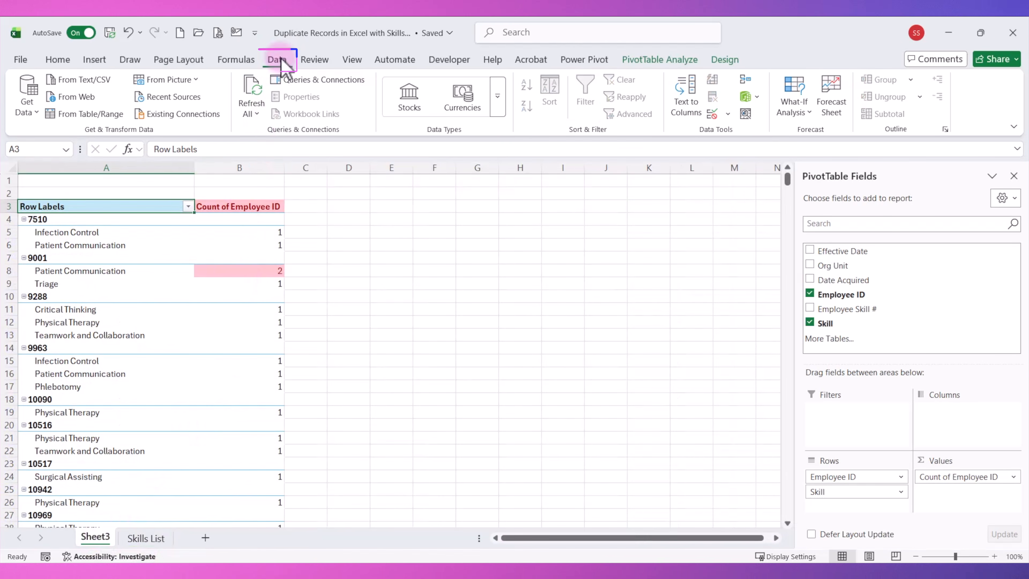
left_click(251, 95)
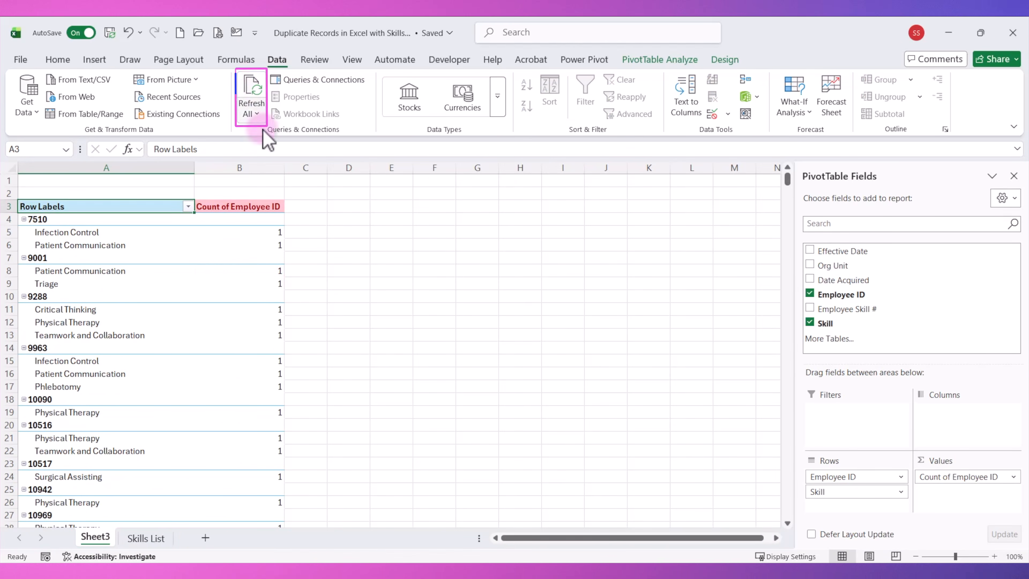
mouse_move(262, 273)
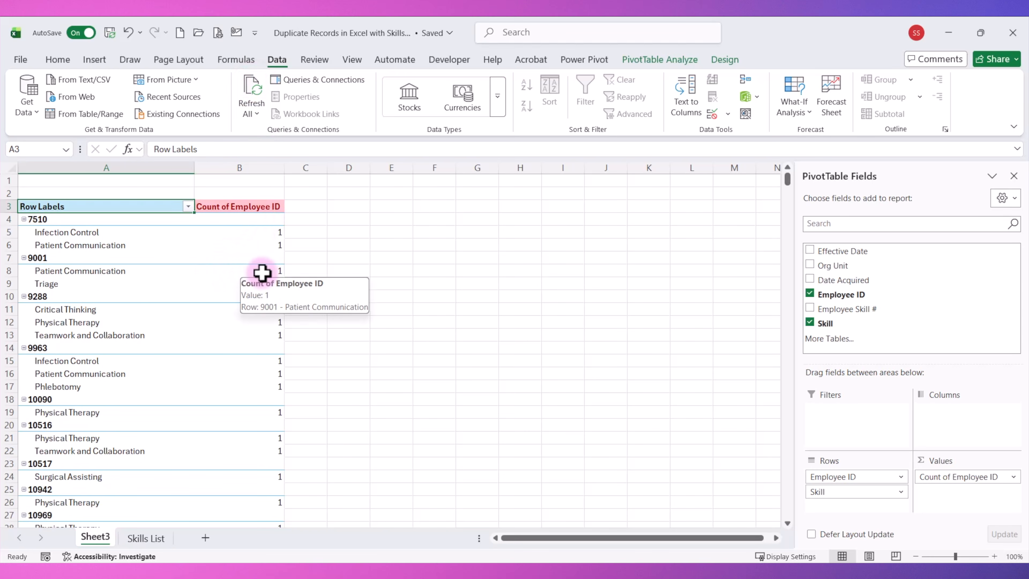
left_click(156, 542)
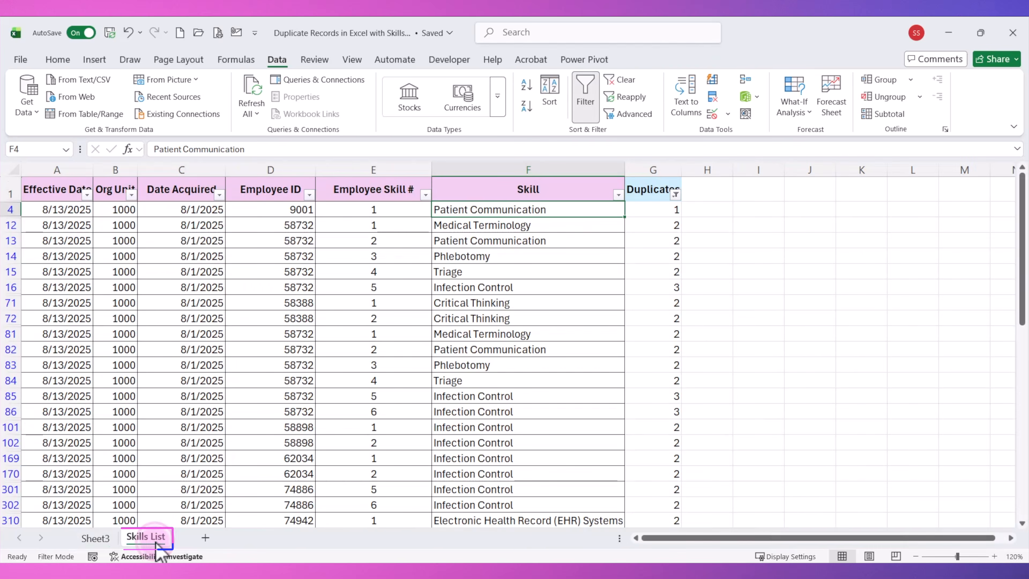